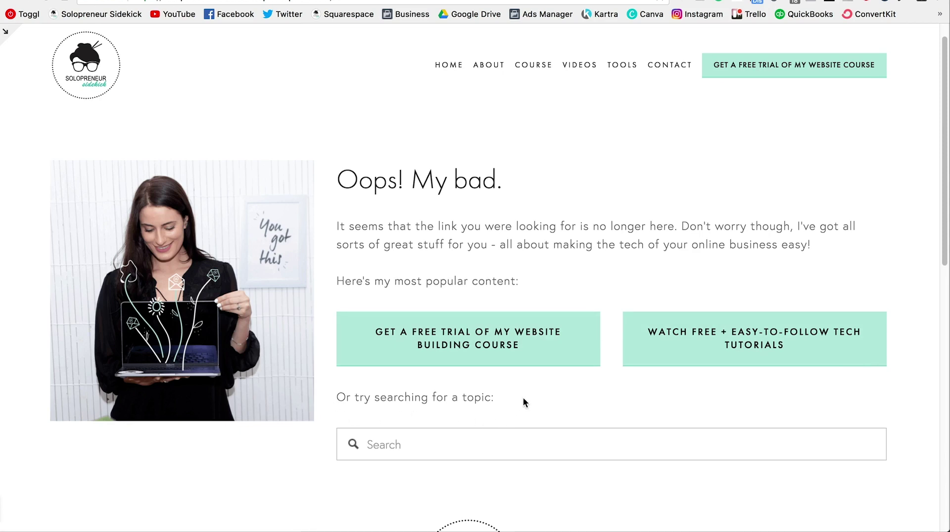
Leave the full-screen preview and return to the site's Pages list
{"action": "scroll", "coordinate": [523, 398], "scroll_direction": "down", "scroll_amount": 1}
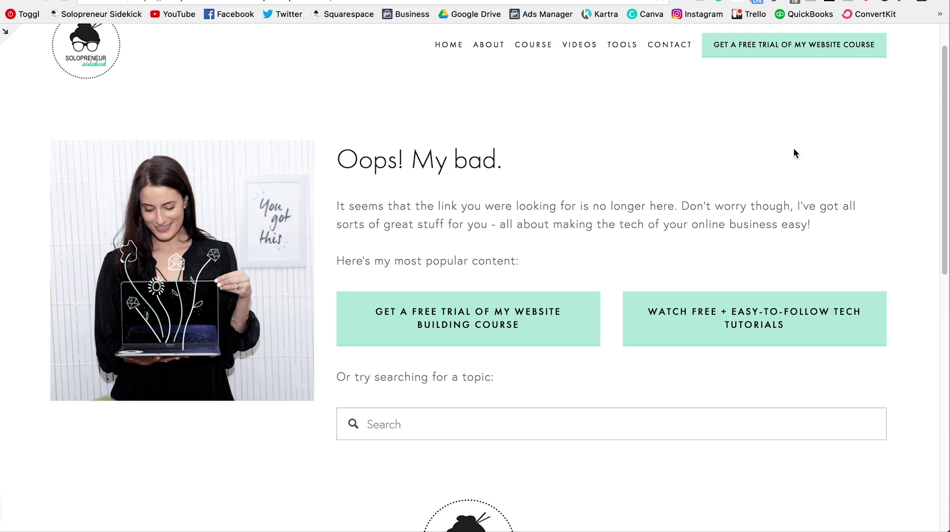
{"action": "scroll", "coordinate": [794, 147], "scroll_direction": "up", "scroll_amount": 2}
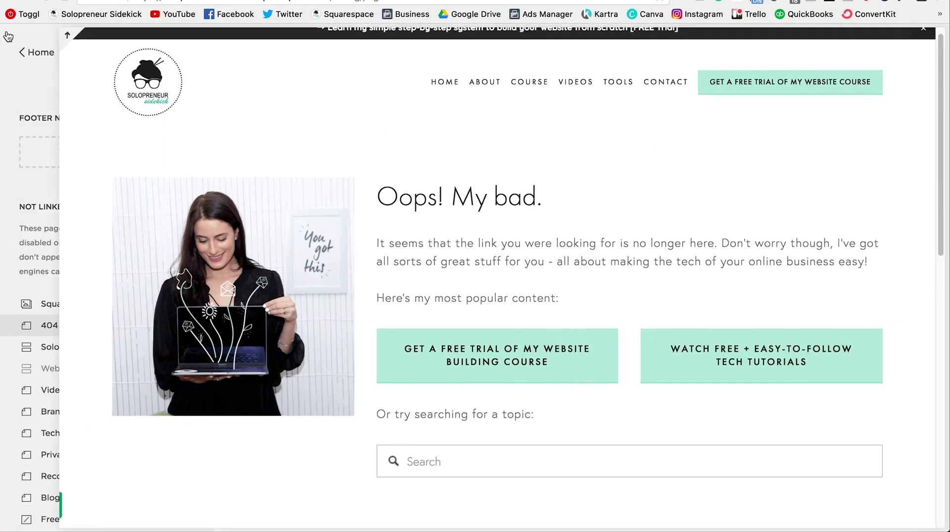
{"action": "left_click", "coordinate": [7, 32]}
{"action": "scroll", "coordinate": [180, 227], "scroll_direction": "up", "scroll_amount": 5}
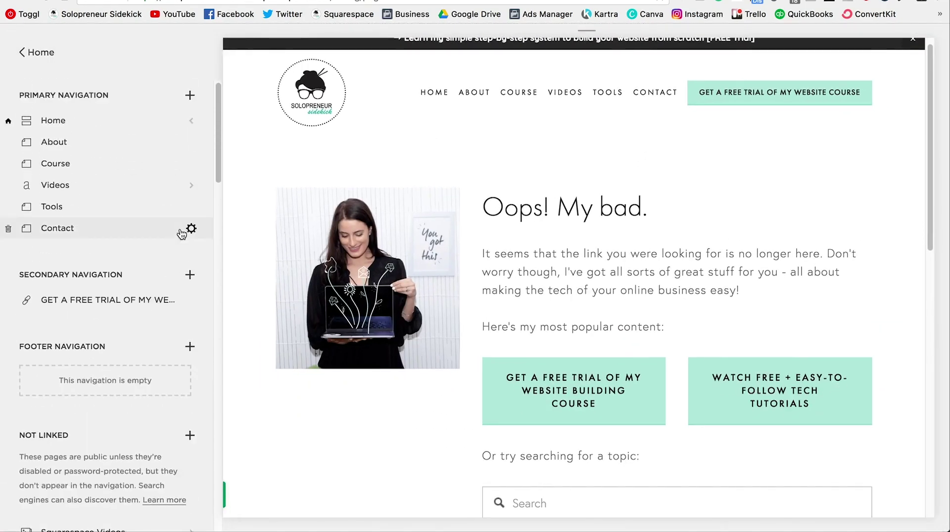
{"action": "left_click", "coordinate": [37, 52]}
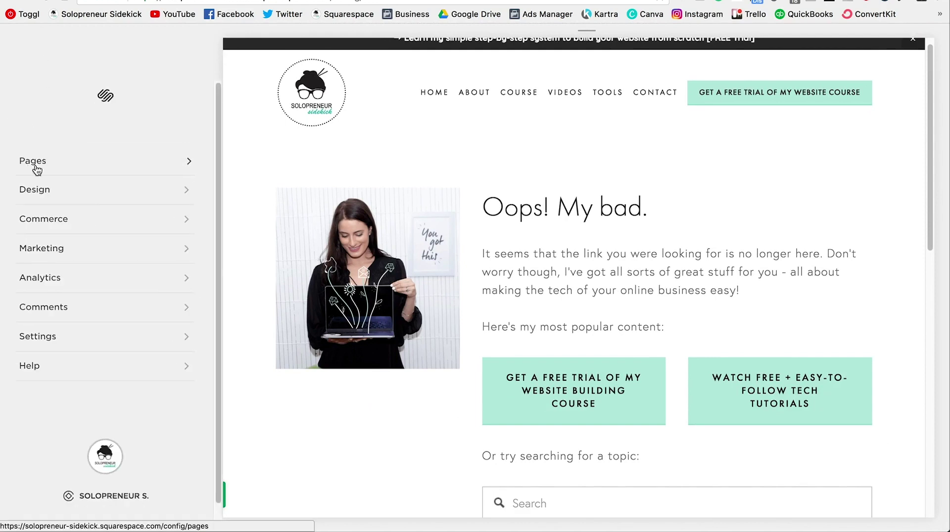
{"action": "left_click", "coordinate": [41, 171]}
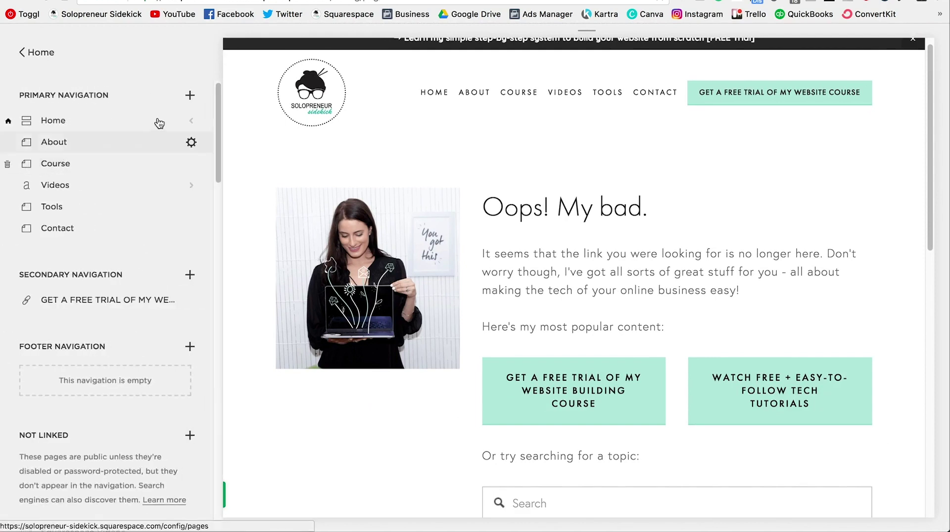
Create a Not Linked page titled '404' using the About 3 layout and start editing
{"action": "mouse_move", "coordinate": [191, 144]}
{"action": "scroll", "coordinate": [190, 145], "scroll_direction": "down", "scroll_amount": 5}
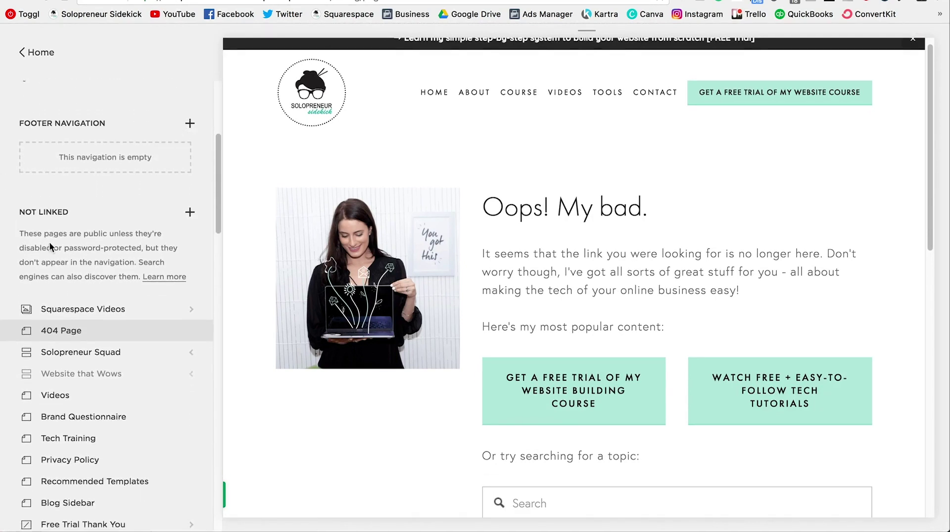
{"action": "left_click", "coordinate": [190, 212]}
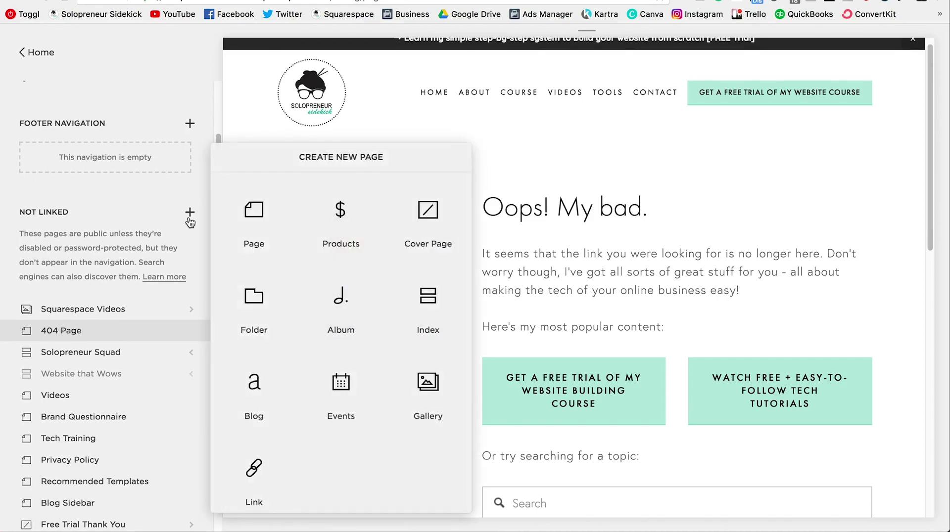
{"action": "left_click", "coordinate": [268, 217]}
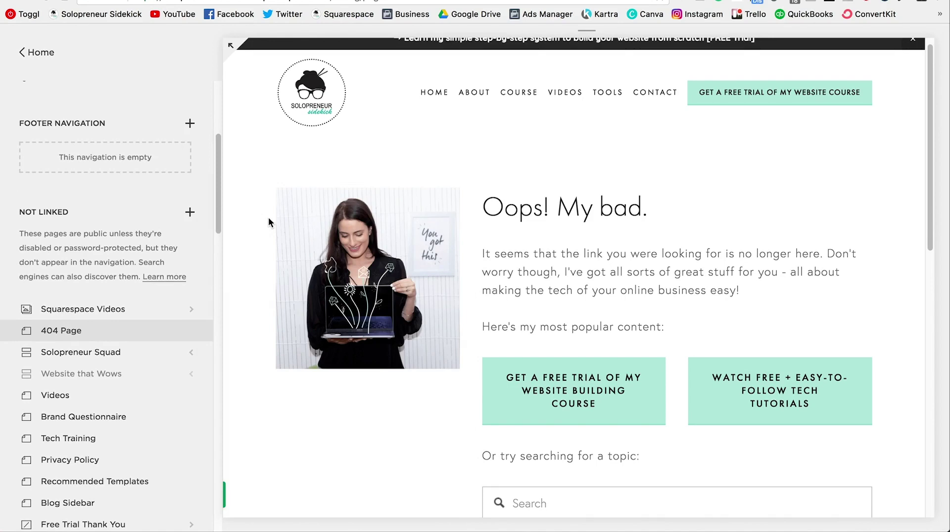
{"action": "type", "text": "404"}
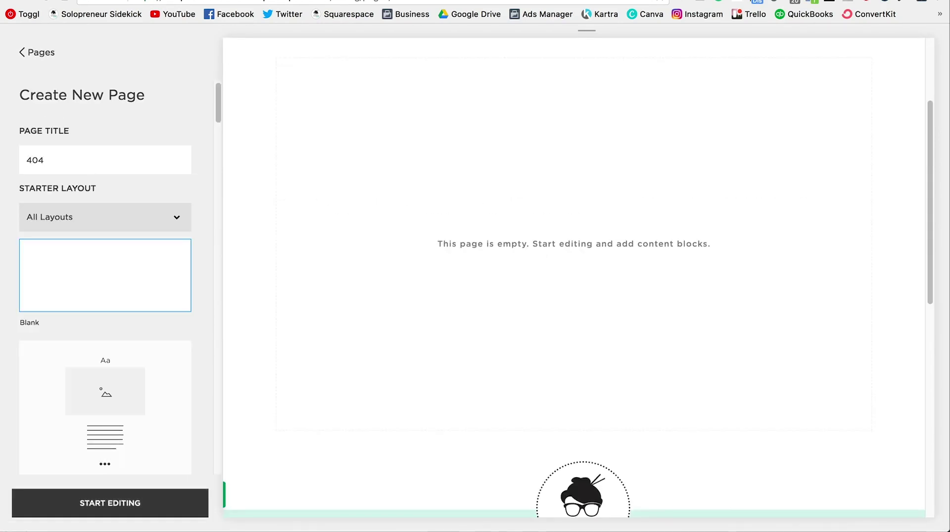
{"action": "scroll", "coordinate": [167, 144], "scroll_direction": "down", "scroll_amount": 5}
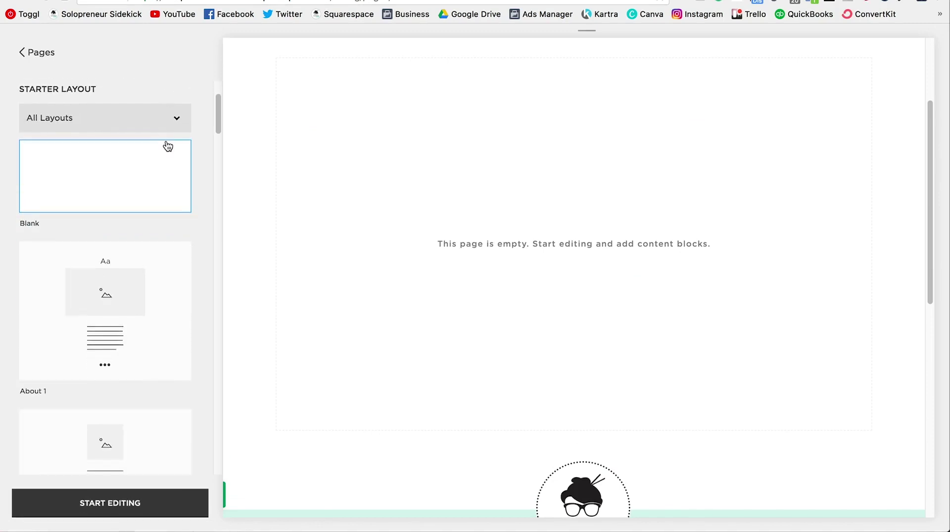
{"action": "scroll", "coordinate": [167, 144], "scroll_direction": "down", "scroll_amount": 8}
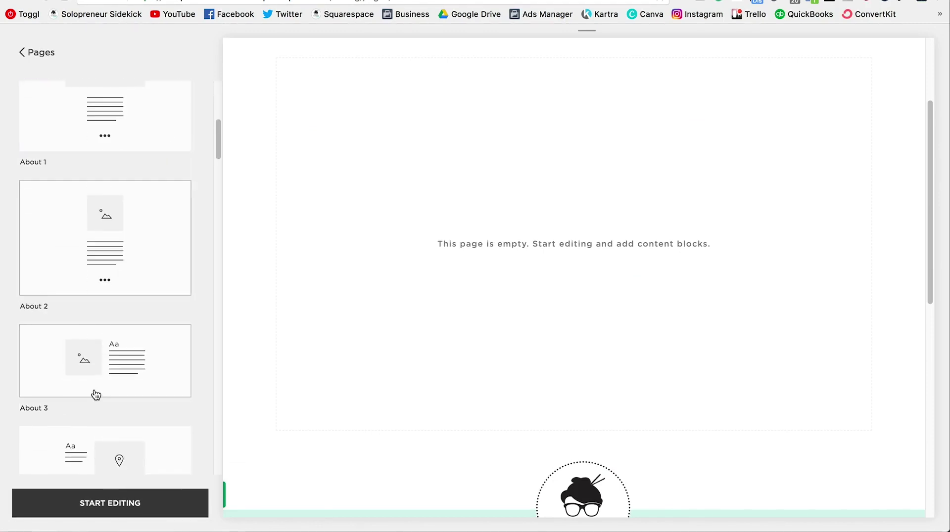
{"action": "left_click", "coordinate": [95, 396]}
{"action": "left_click", "coordinate": [110, 503]}
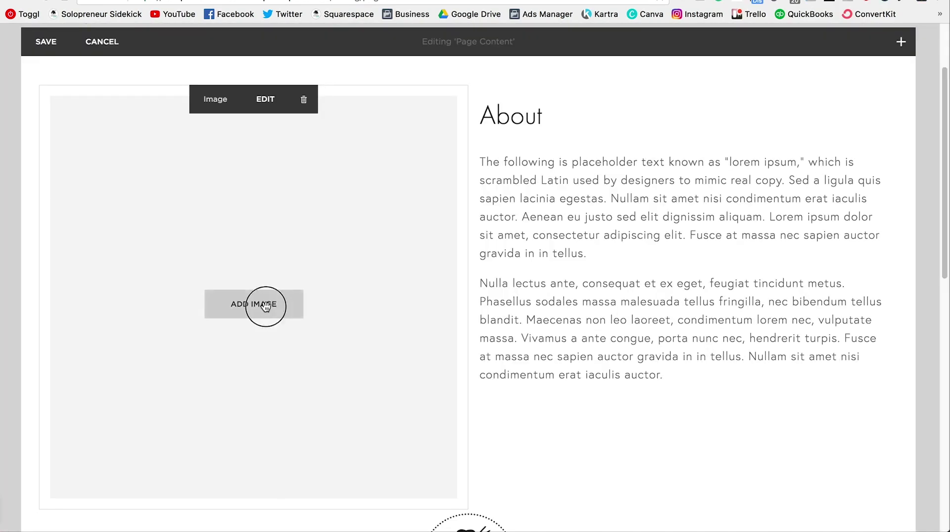
Upload the photo into the image block and change the heading to 'Oops! My bad.'
{"action": "left_click", "coordinate": [264, 305]}
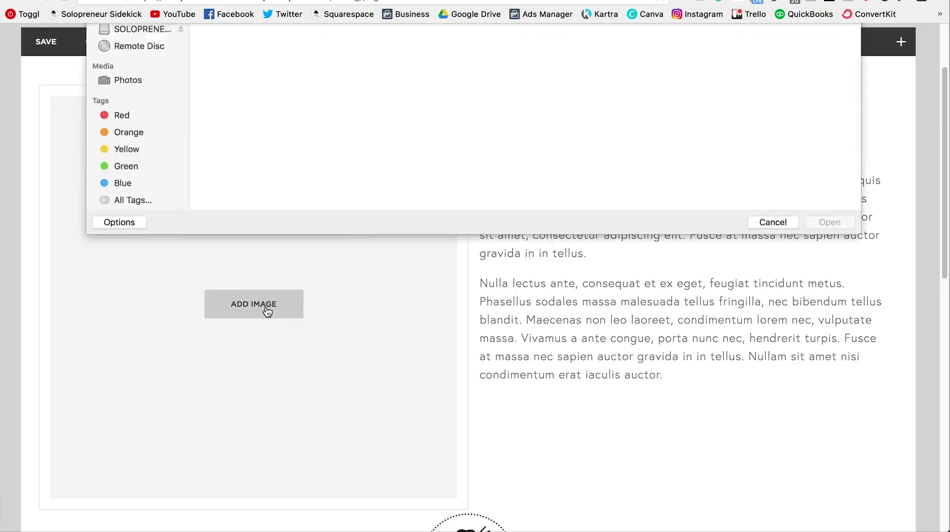
{"action": "double_click", "coordinate": [526, 163]}
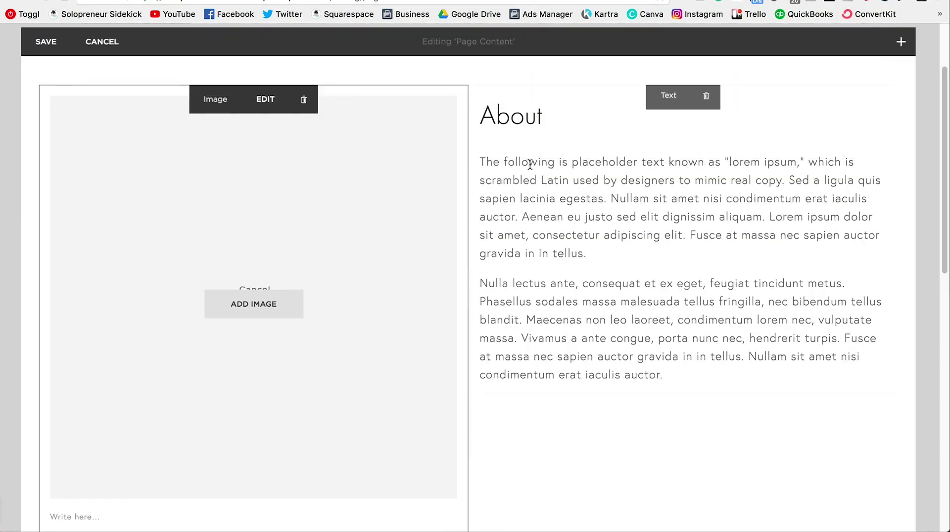
{"action": "double_click", "coordinate": [508, 116]}
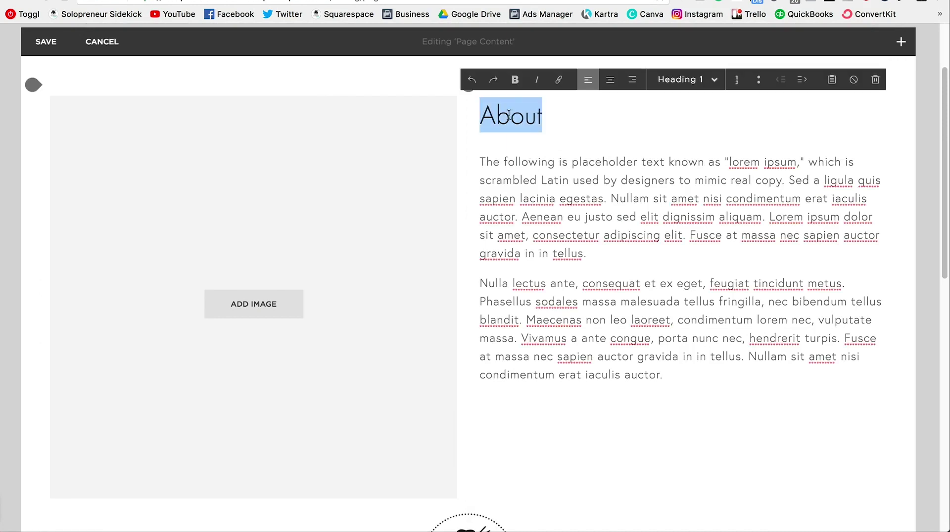
{"action": "type", "text": "M"}
{"action": "key", "text": "BackSpace"}
{"action": "type", "text": "Oops!"}
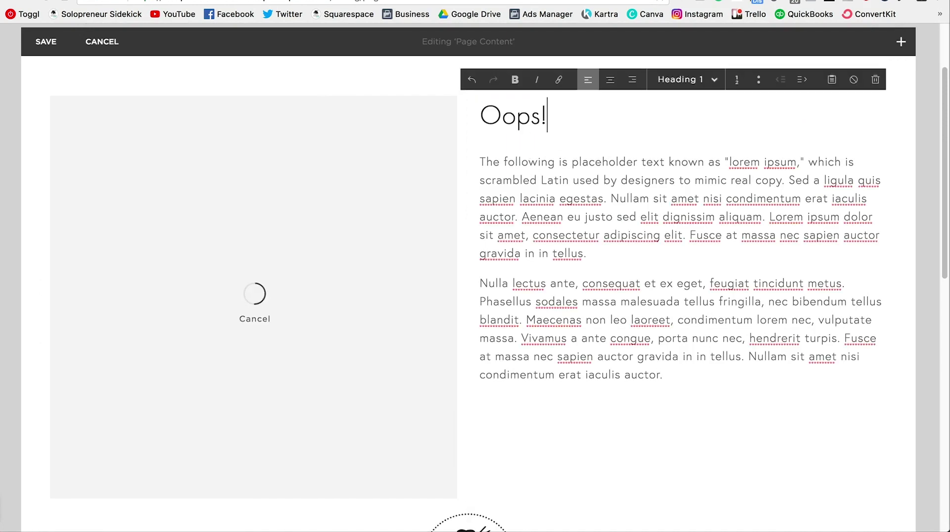
{"action": "type", "text": " My bad."}
Delete the surplus placeholder text and narrow the image column to widen the text
{"action": "left_click_drag", "start_coordinate": [668, 379], "coordinate": [607, 198]}
{"action": "key", "text": "BackSpace"}
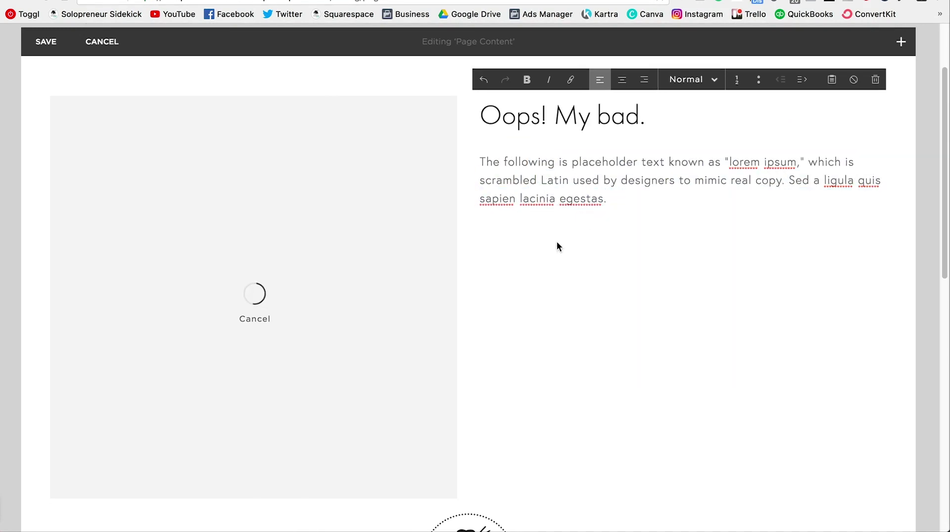
{"action": "left_click_drag", "start_coordinate": [469, 185], "coordinate": [367, 179]}
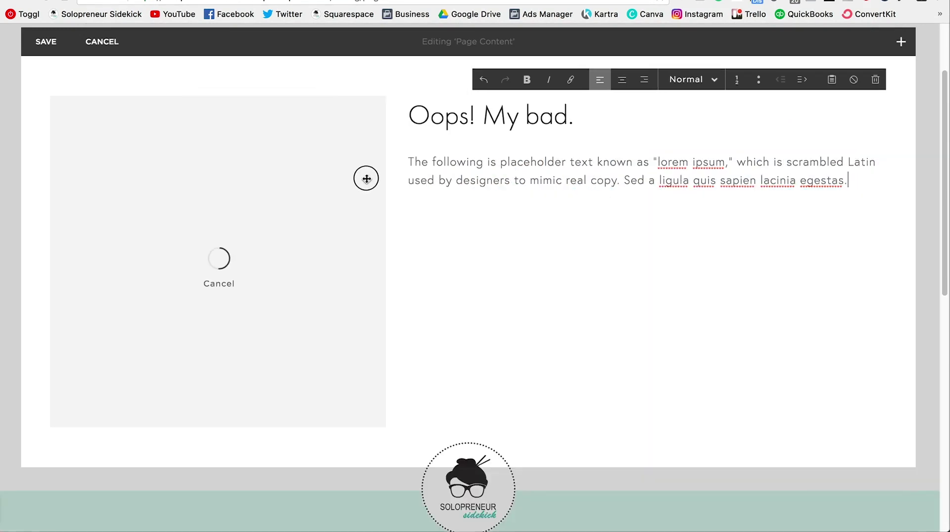
Add a button labelled 'Your most important link' that links to a site page
{"action": "left_click", "coordinate": [398, 201]}
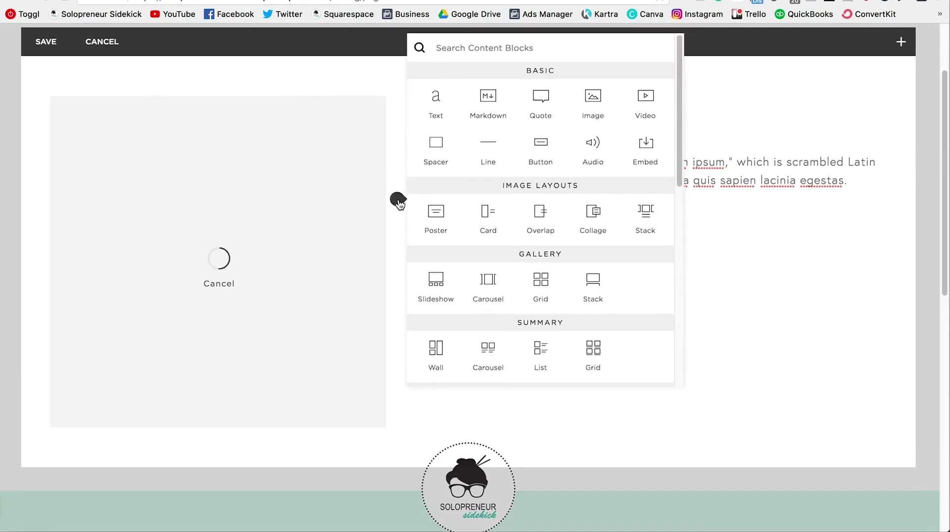
{"action": "left_click", "coordinate": [552, 155]}
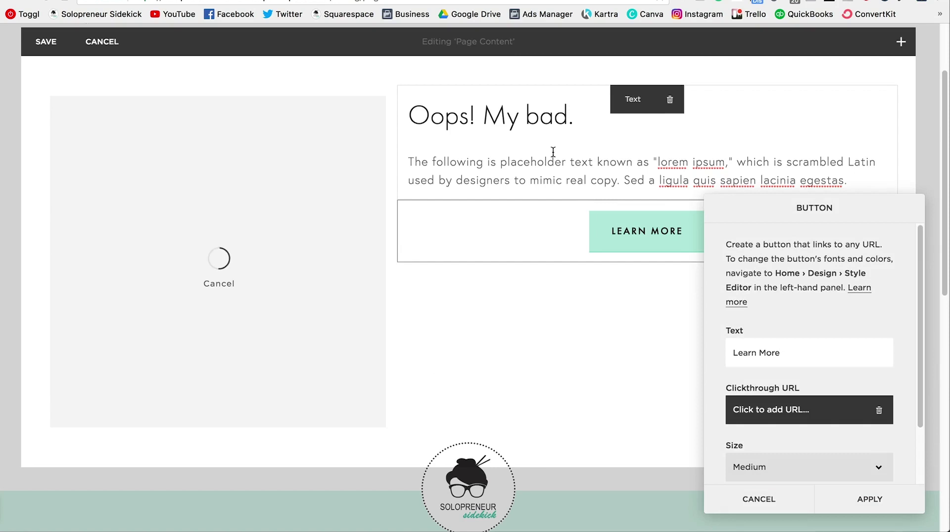
{"action": "triple_click", "coordinate": [752, 343]}
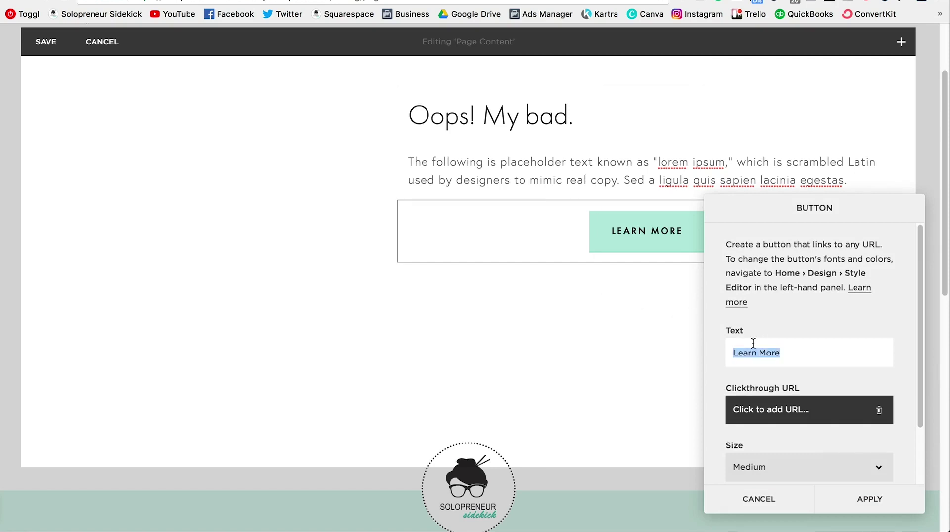
{"action": "type", "text": "Your mo"}
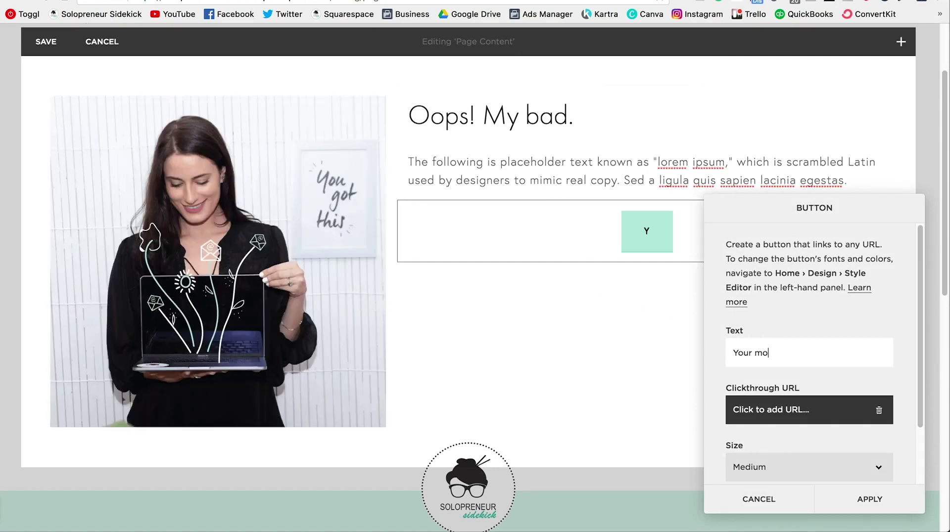
{"action": "type", "text": "st important link"}
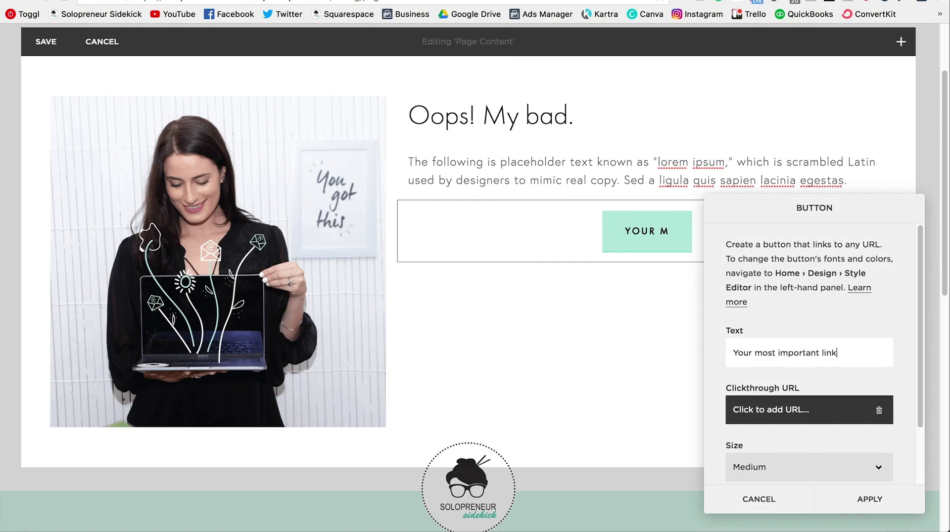
{"action": "left_click", "coordinate": [751, 411]}
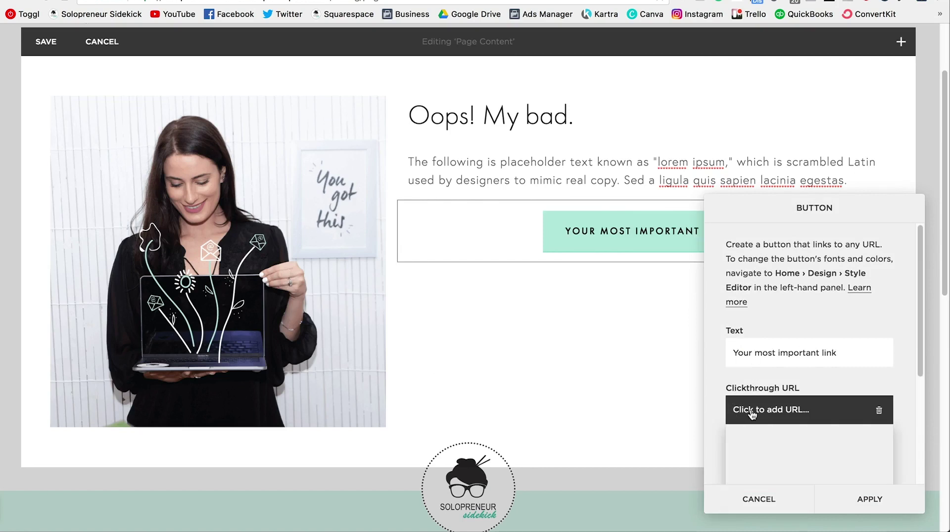
{"action": "scroll", "coordinate": [859, 376], "scroll_direction": "down", "scroll_amount": 3}
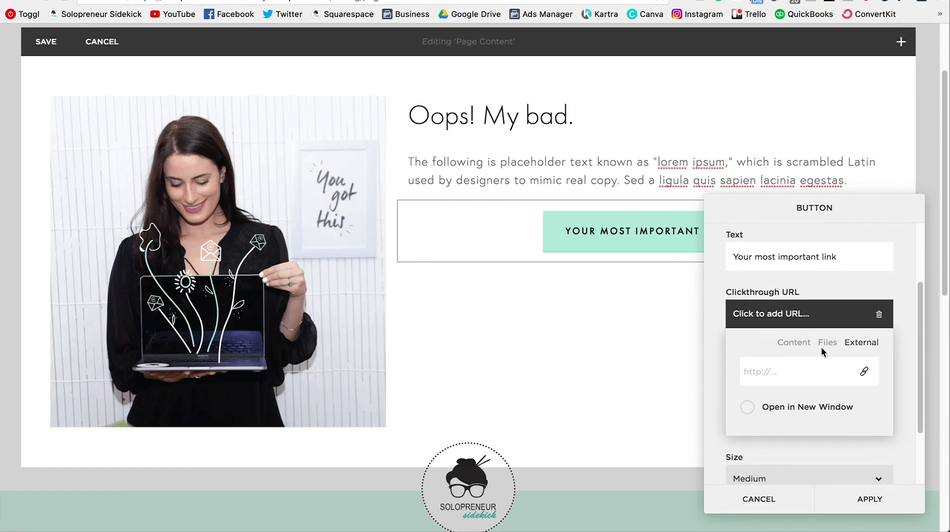
{"action": "left_click", "coordinate": [798, 343]}
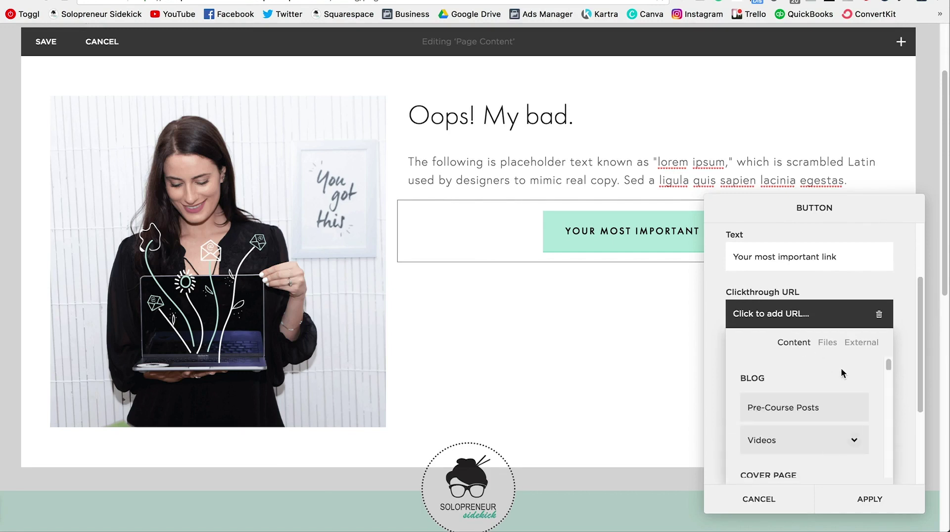
{"action": "scroll", "coordinate": [842, 373], "scroll_direction": "down", "scroll_amount": 2}
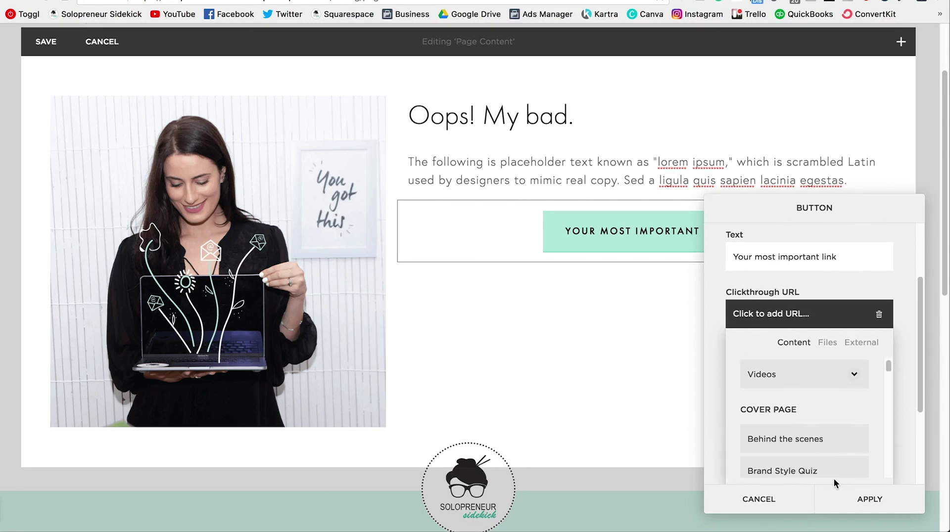
{"action": "scroll", "coordinate": [838, 456], "scroll_direction": "down", "scroll_amount": 2}
{"action": "left_click", "coordinate": [862, 501]}
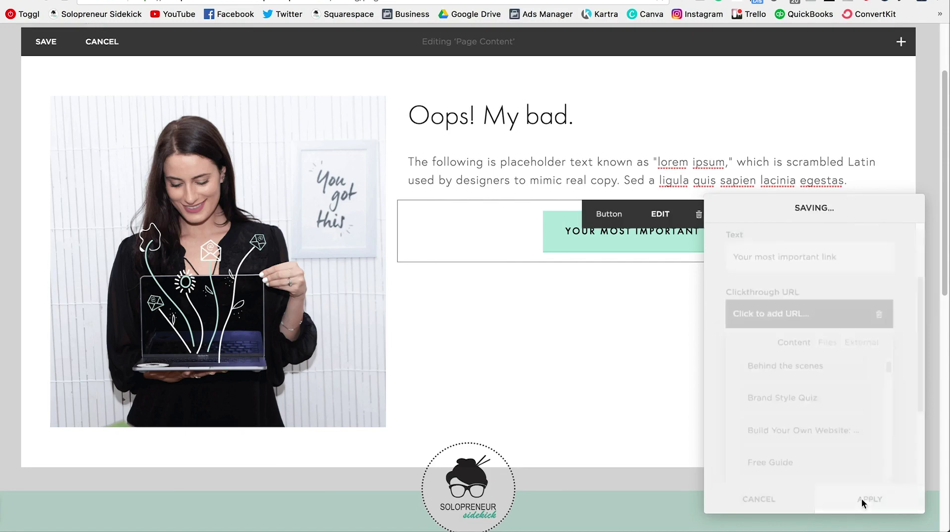
Add a second 'Learn More' button placed to the right of the first button
{"action": "left_click", "coordinate": [399, 199]}
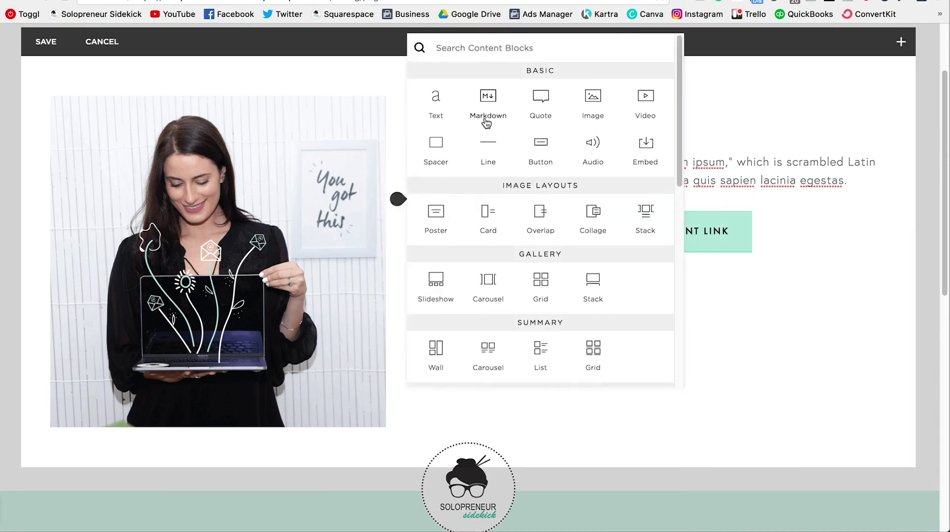
{"action": "left_click", "coordinate": [542, 148]}
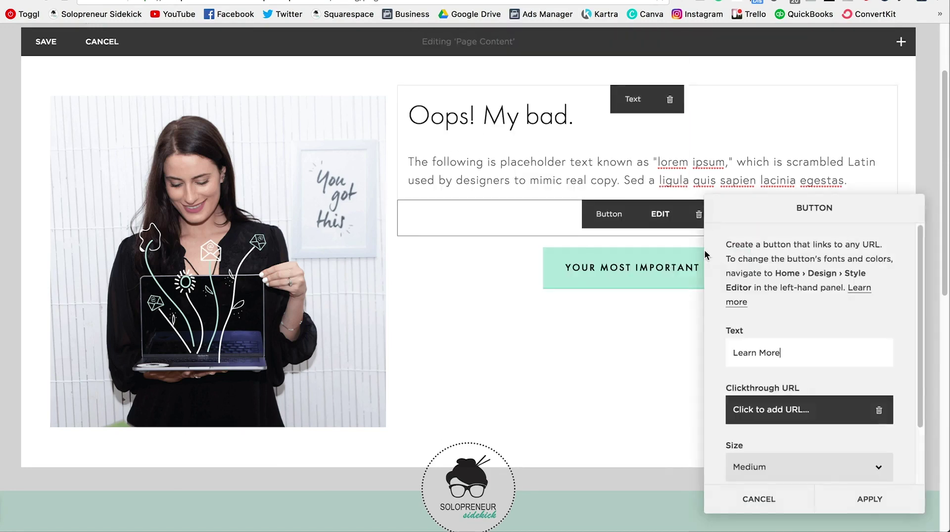
{"action": "left_click", "coordinate": [861, 500]}
{"action": "left_click_drag", "start_coordinate": [630, 214], "coordinate": [781, 297]}
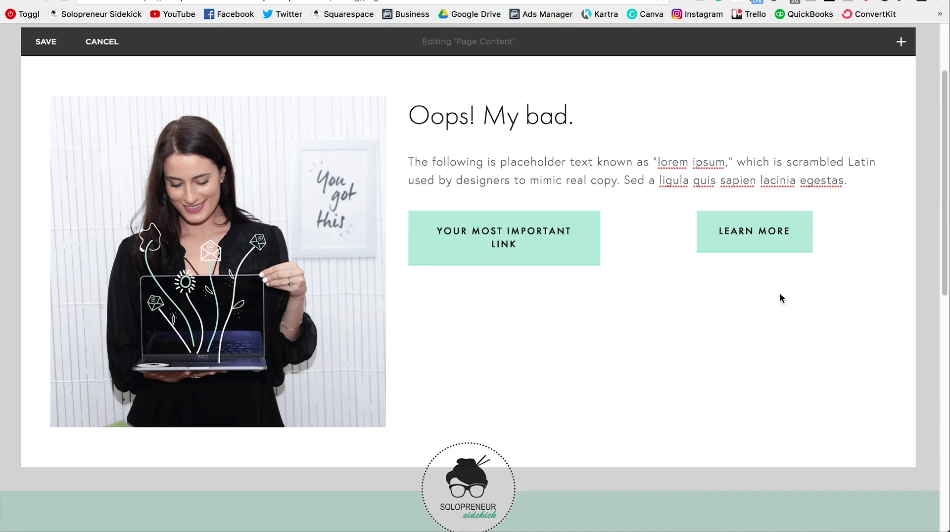
{"action": "left_click", "coordinate": [765, 224]}
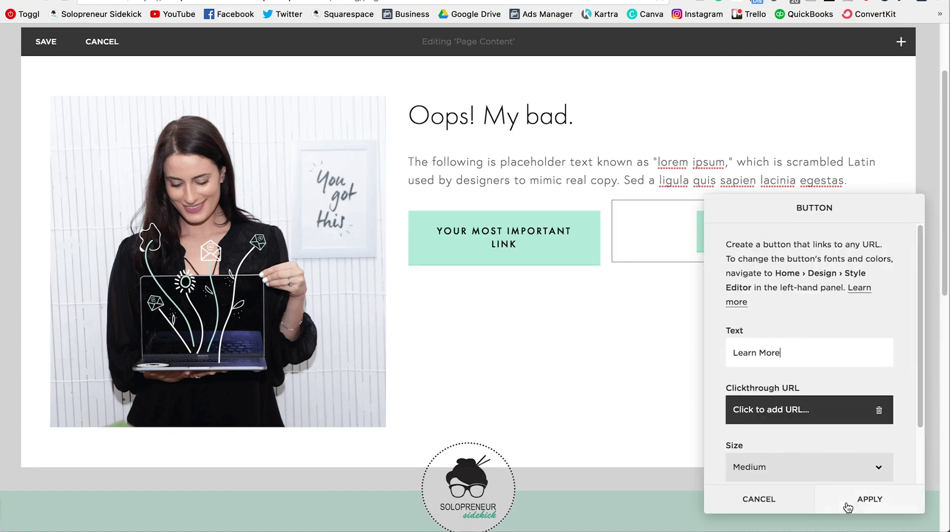
{"action": "left_click", "coordinate": [864, 500]}
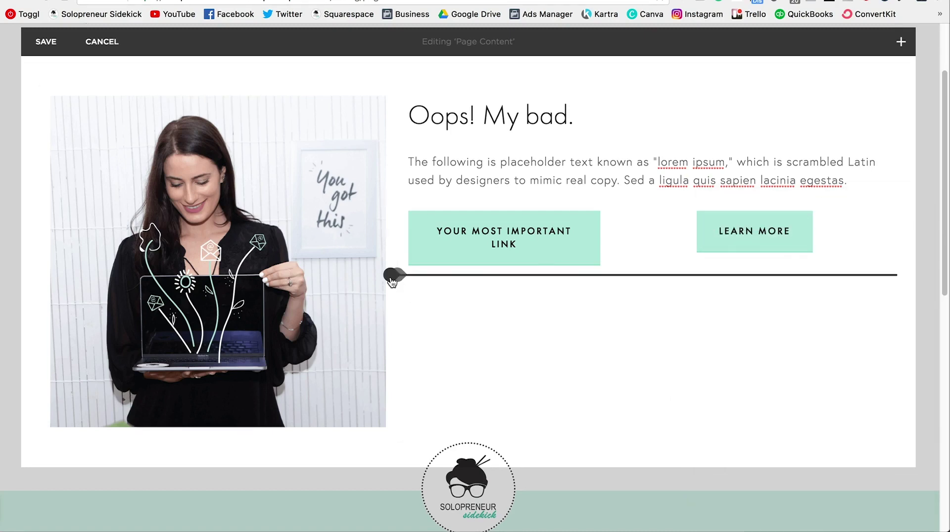
Insert a text block reading 'Or try searching here:' under the two buttons
{"action": "left_click", "coordinate": [392, 277]}
{"action": "left_click", "coordinate": [432, 179]}
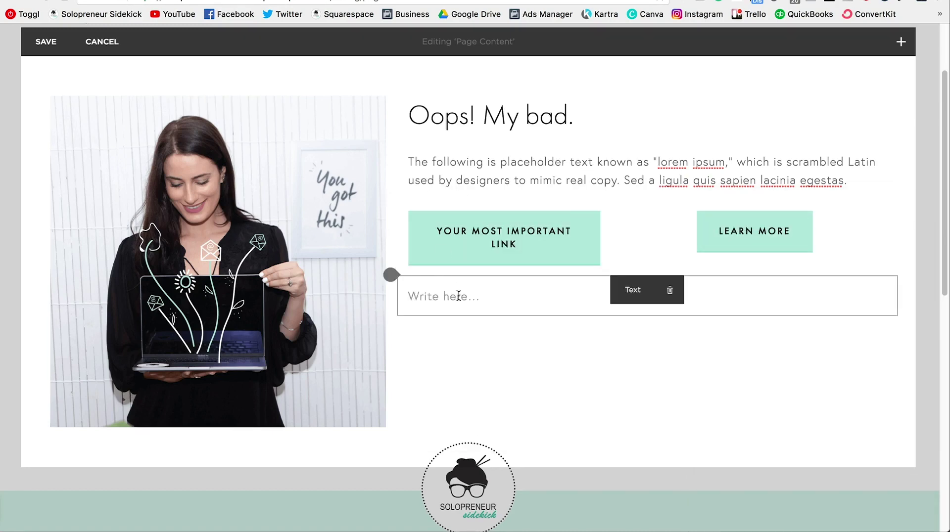
{"action": "left_click", "coordinate": [458, 296]}
{"action": "type", "text": "O"}
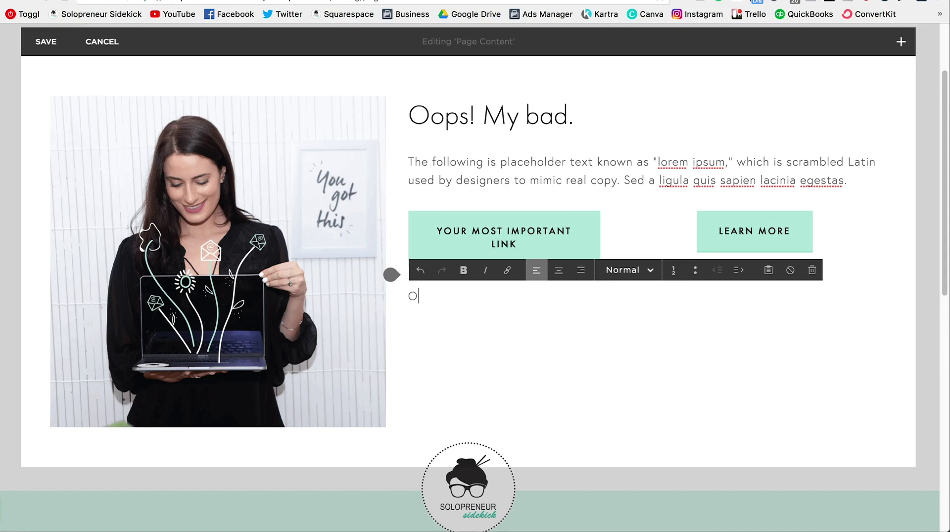
{"action": "type", "text": "r try searching here:"}
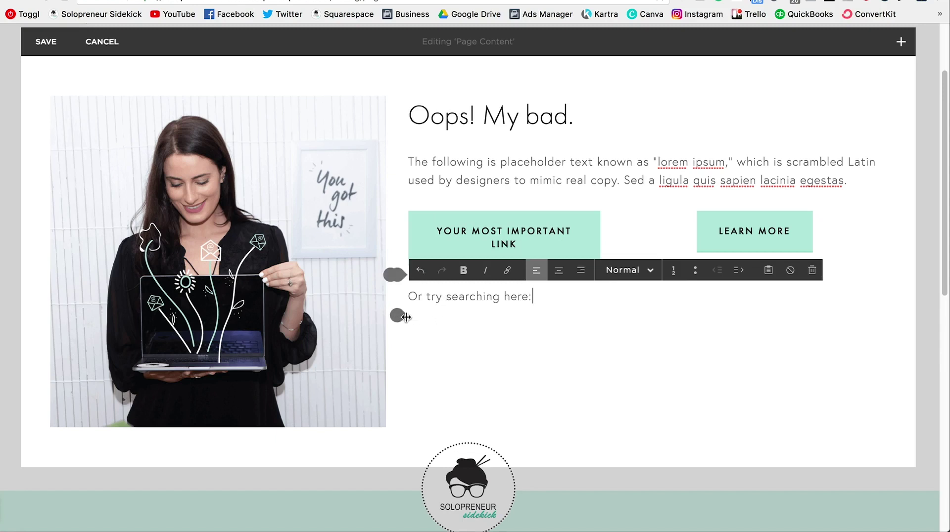
{"action": "left_click", "coordinate": [397, 319]}
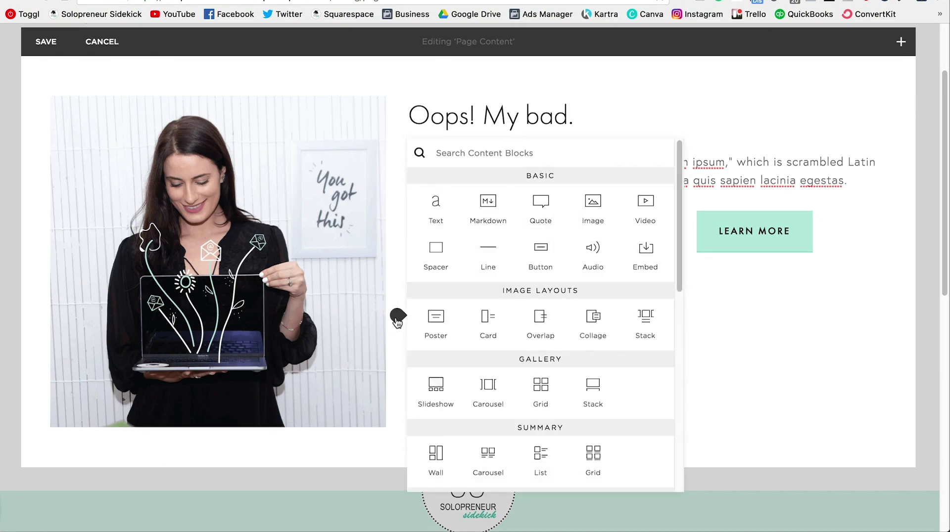
Insert a Search block restricted to the Videos blog below that line
{"action": "scroll", "coordinate": [453, 267], "scroll_direction": "down", "scroll_amount": 6}
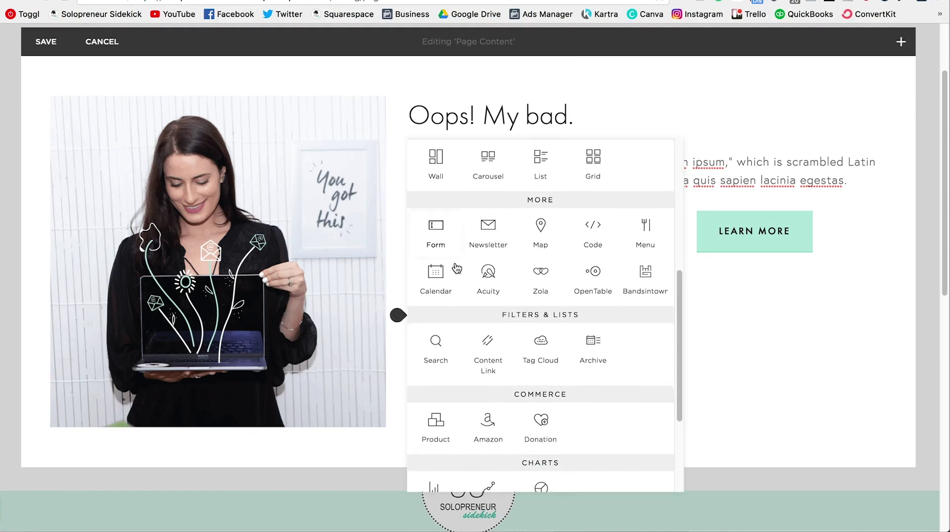
{"action": "left_click", "coordinate": [439, 357]}
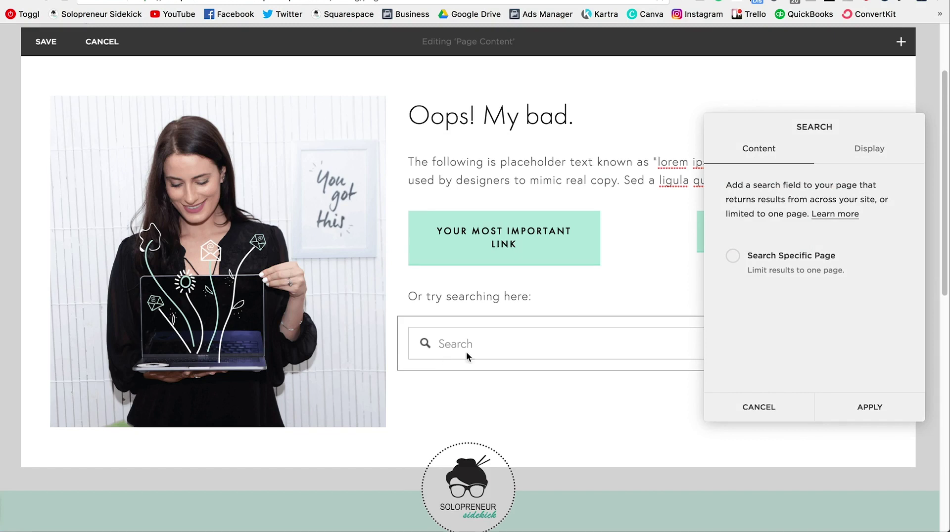
{"action": "left_click", "coordinate": [733, 256]}
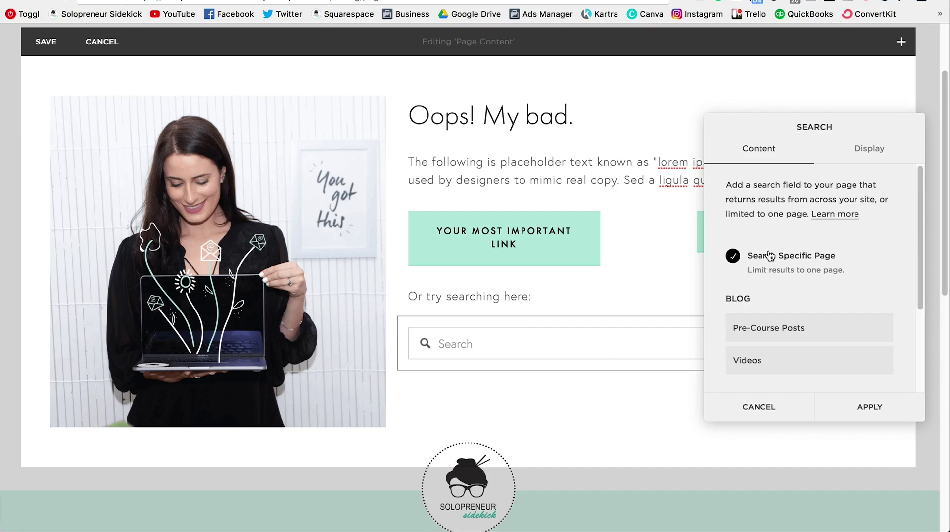
{"action": "scroll", "coordinate": [945, 244], "scroll_direction": "down", "scroll_amount": 1}
{"action": "scroll", "coordinate": [829, 256], "scroll_direction": "down", "scroll_amount": 2}
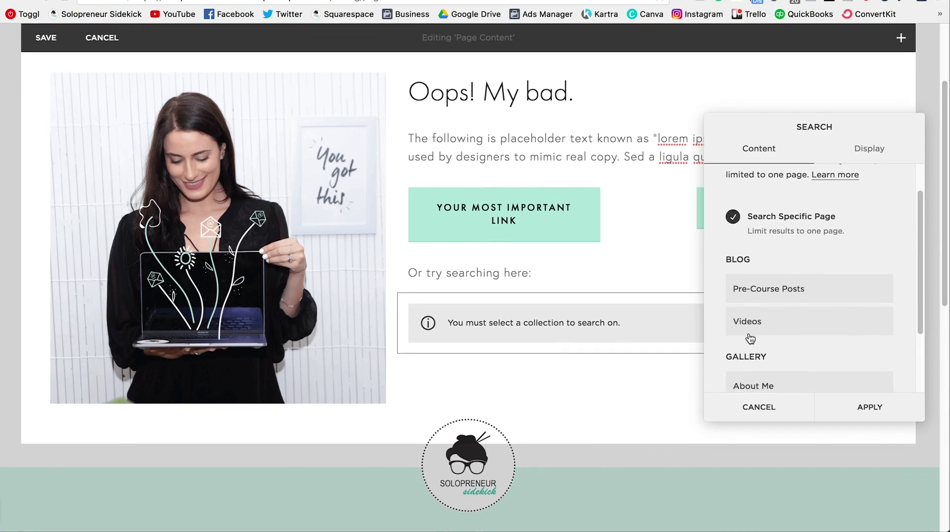
{"action": "left_click", "coordinate": [755, 328]}
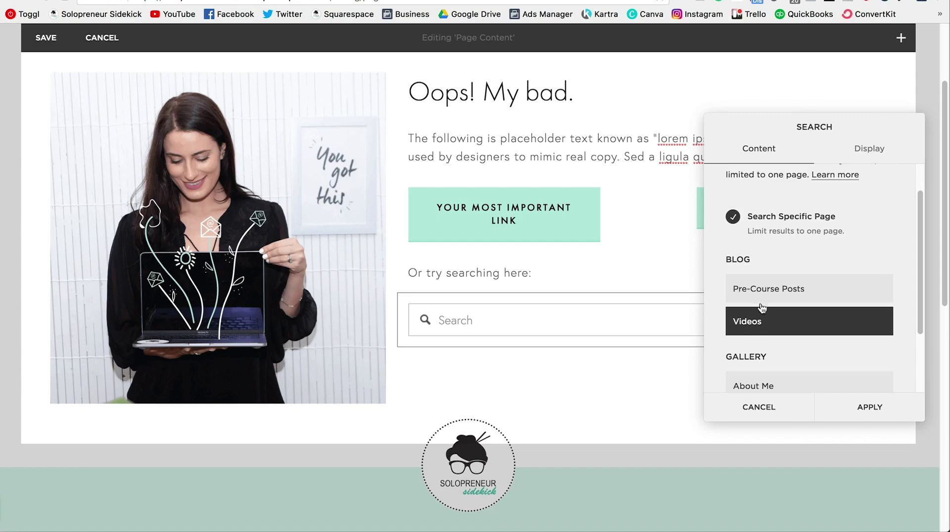
{"action": "left_click", "coordinate": [850, 415]}
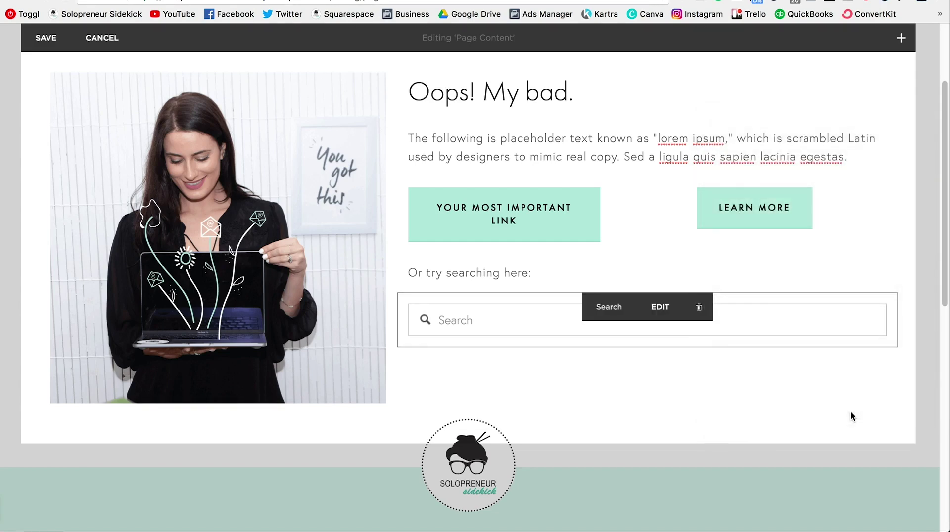
Narrow the photo column further and add a Spacer block beneath the search field
{"action": "left_click_drag", "start_coordinate": [393, 149], "coordinate": [322, 154]}
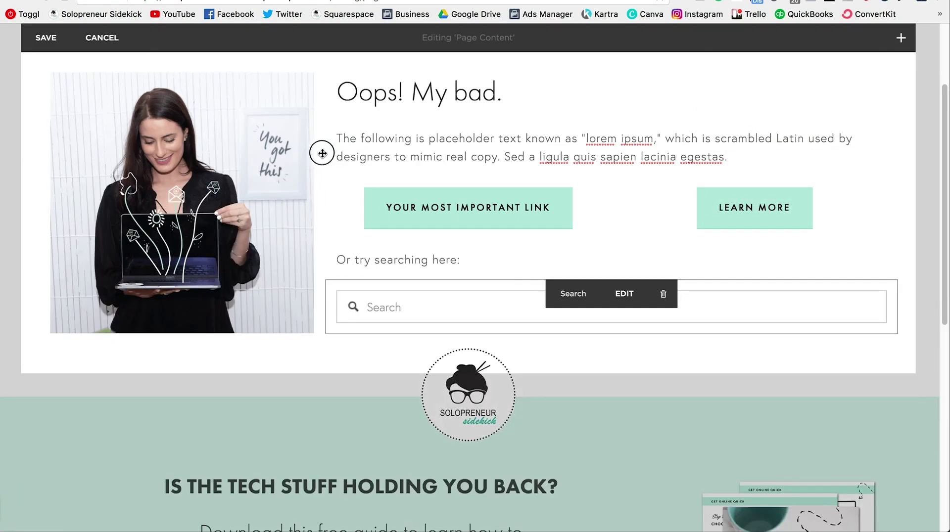
{"action": "scroll", "coordinate": [723, 299], "scroll_direction": "up", "scroll_amount": 2}
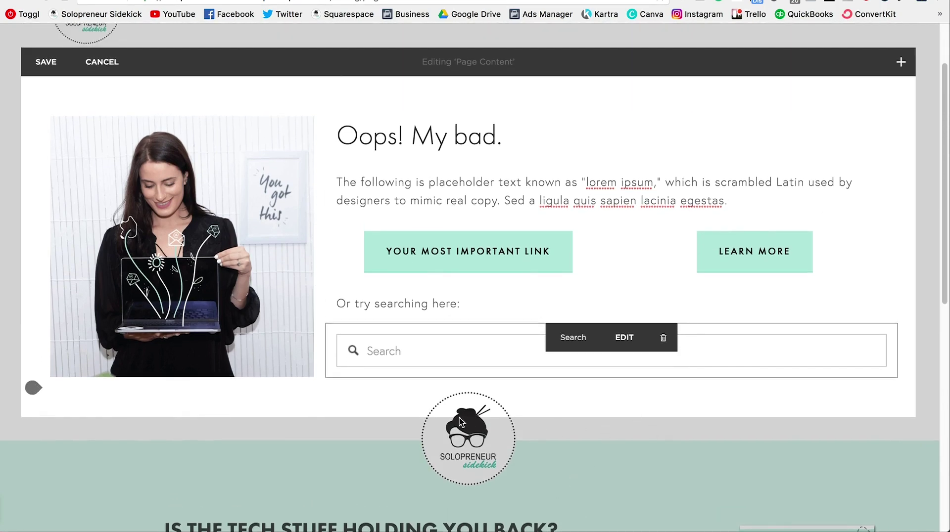
{"action": "left_click", "coordinate": [324, 379]}
{"action": "left_click", "coordinate": [364, 294]}
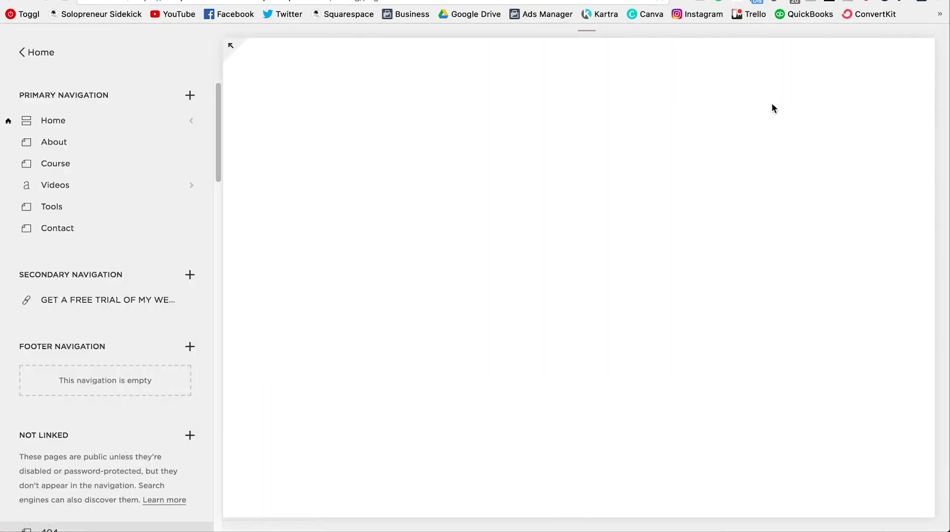
Preview the finished 404 Page from Not Linked, then go back to the Home menu
{"action": "scroll", "coordinate": [214, 206], "scroll_direction": "down", "scroll_amount": 3}
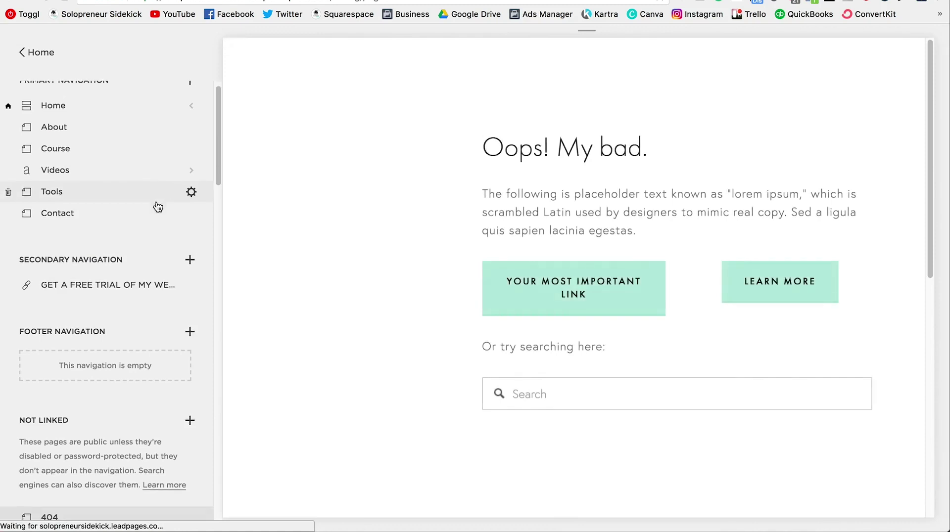
{"action": "left_click", "coordinate": [81, 443]}
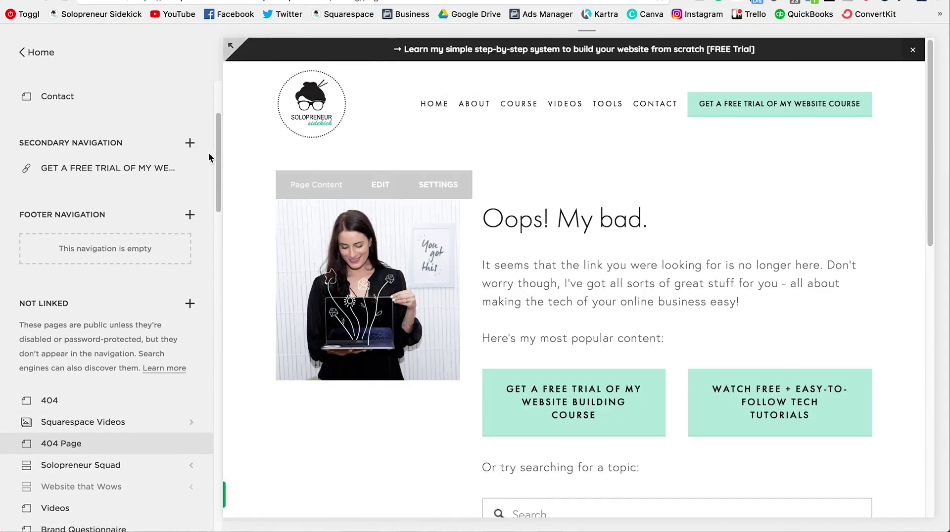
{"action": "left_click", "coordinate": [41, 53]}
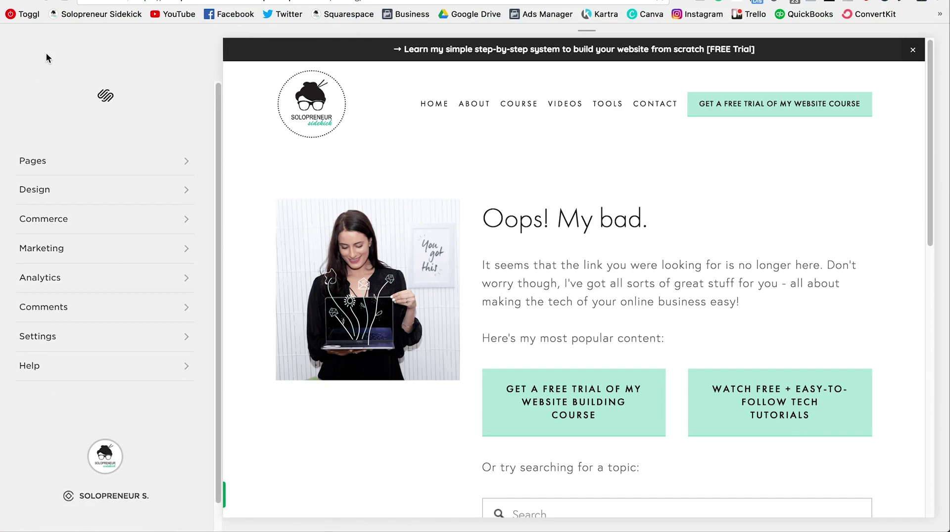
Open Settings > Advanced > 404 Error / Page Not Found
{"action": "left_click", "coordinate": [107, 337]}
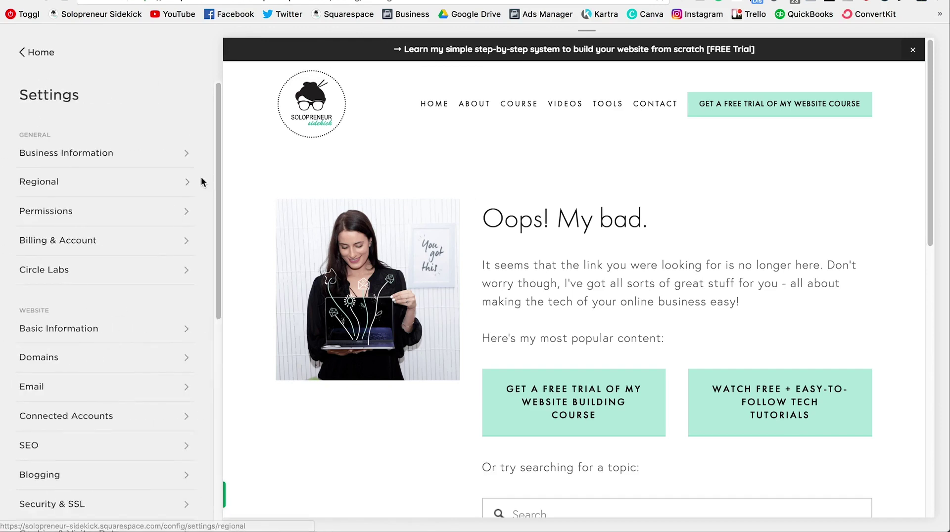
{"action": "scroll", "coordinate": [201, 178], "scroll_direction": "down", "scroll_amount": 5}
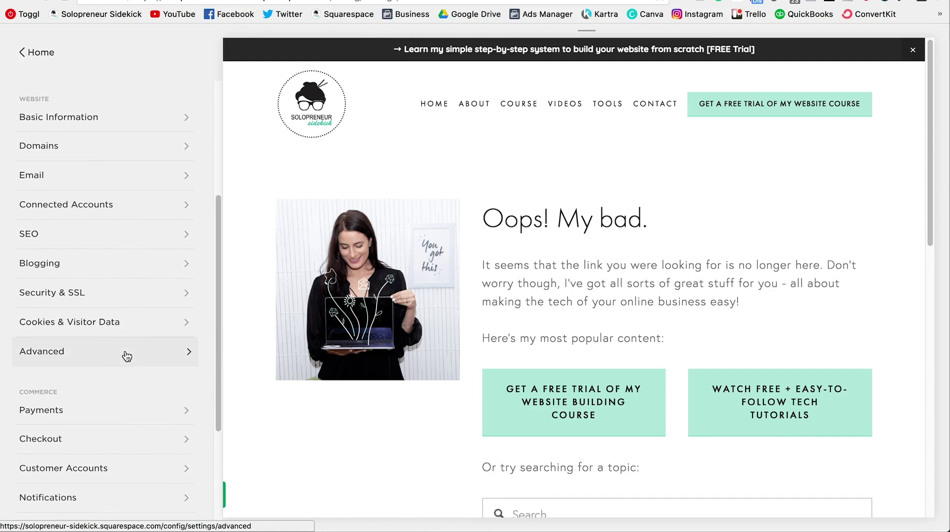
{"action": "left_click", "coordinate": [127, 355]}
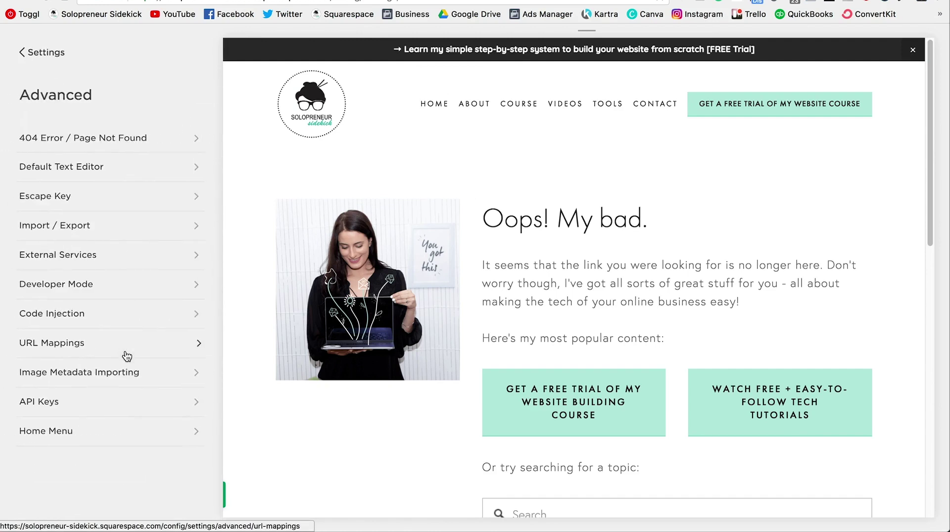
{"action": "left_click", "coordinate": [31, 143]}
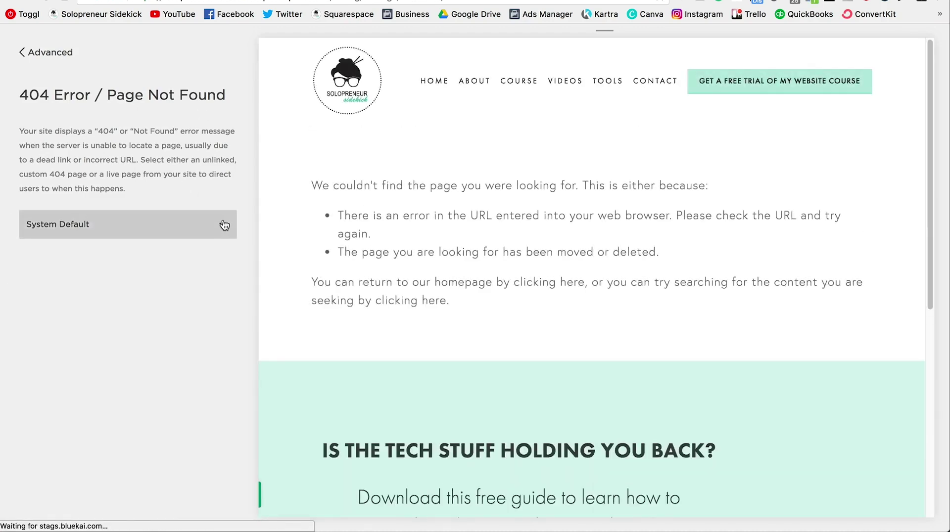
Set the not-found page to '404 Page', save, and expand the preview to full screen
{"action": "left_click", "coordinate": [224, 225]}
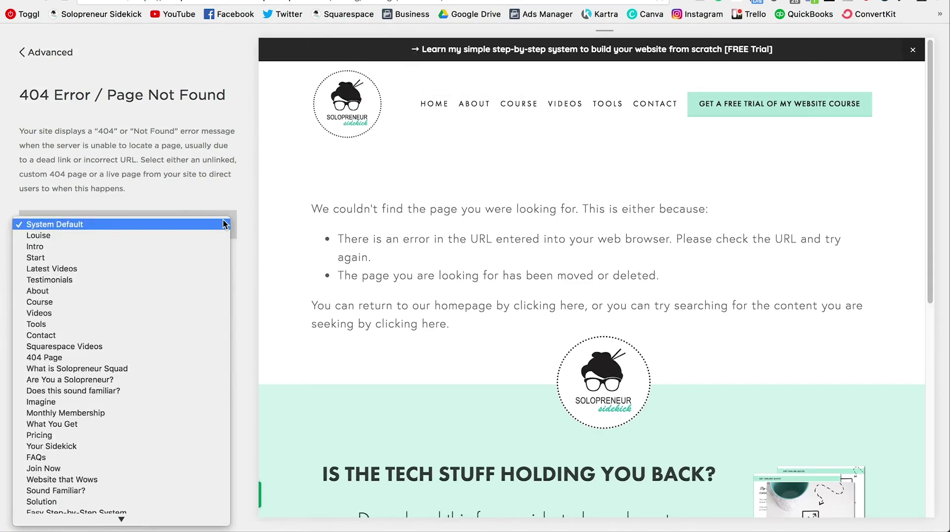
{"action": "left_click", "coordinate": [189, 356]}
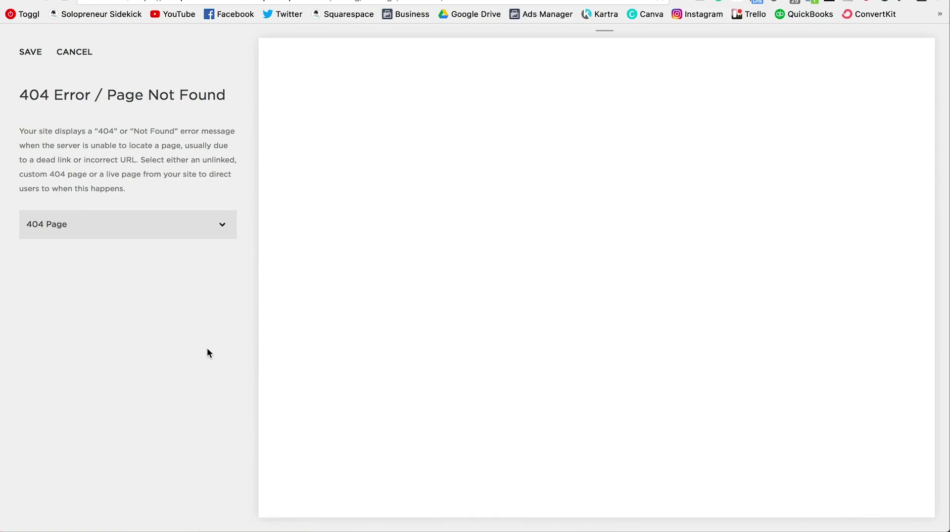
{"action": "left_click", "coordinate": [27, 57]}
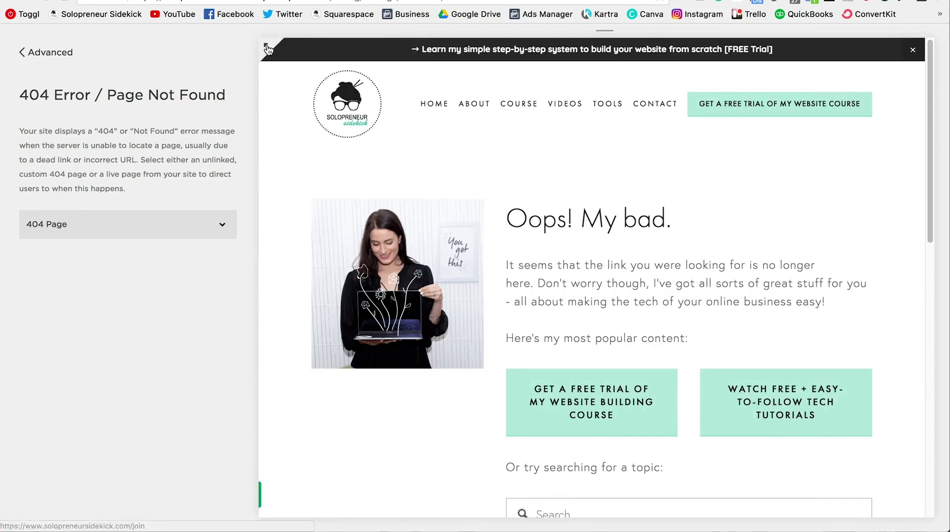
{"action": "left_click", "coordinate": [216, 43]}
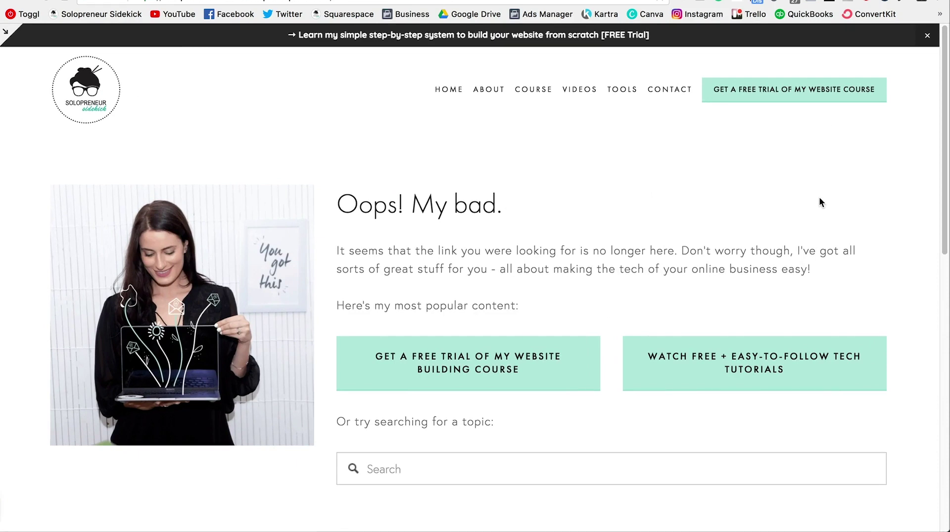